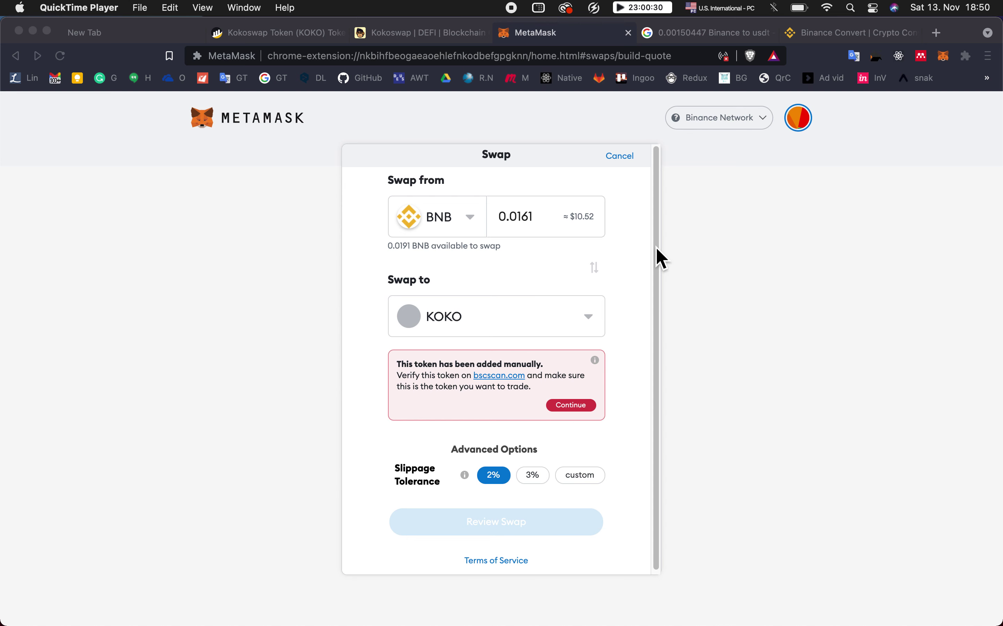
- Cancel the in-progress BNB-to-KOKO swap and note the 0.0191 BNB balance
click(629, 161)
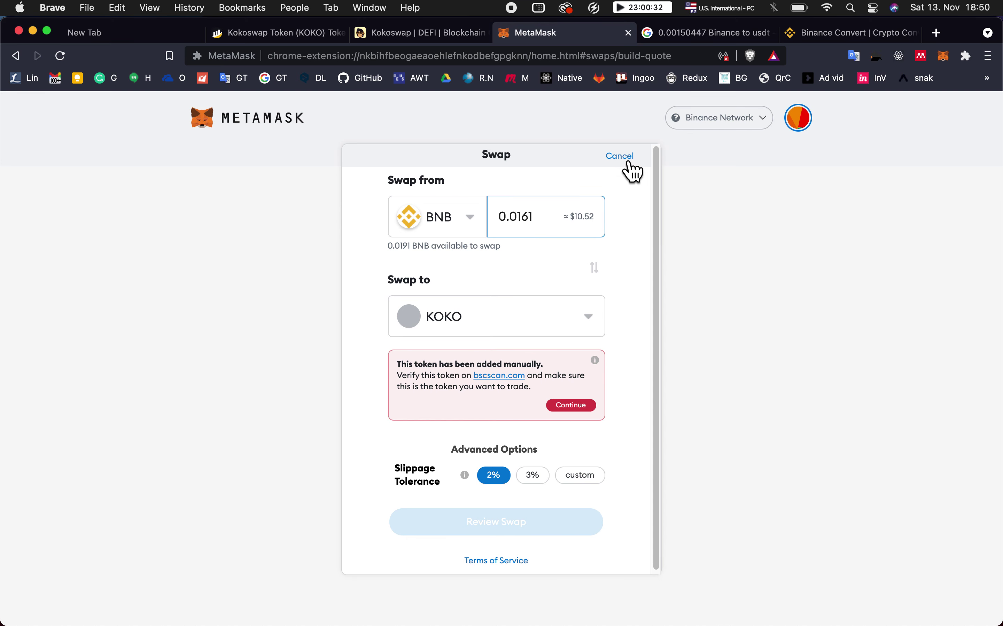
click(629, 163)
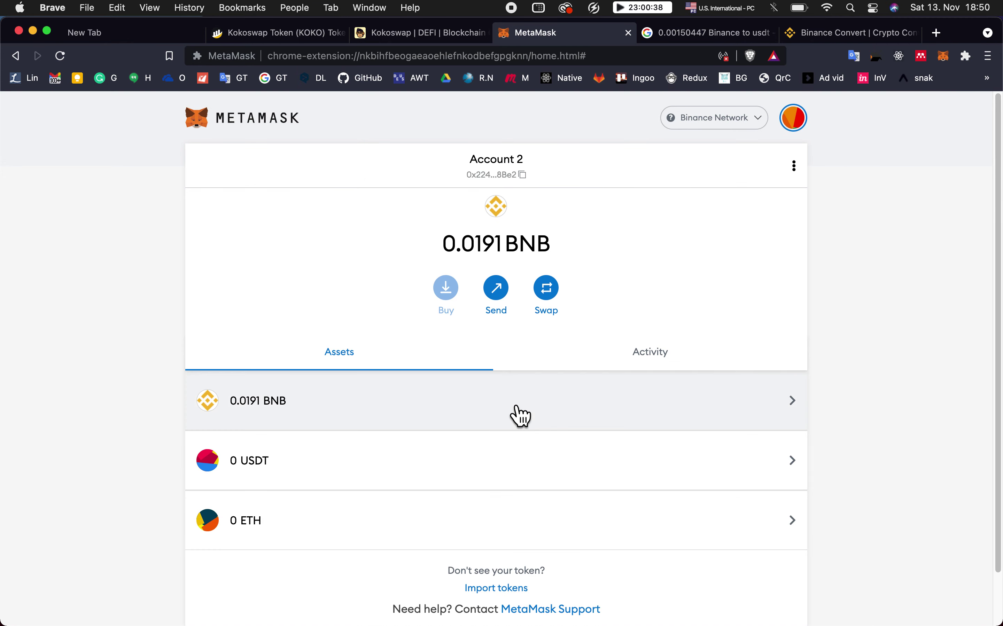
drag(445, 252, 565, 262)
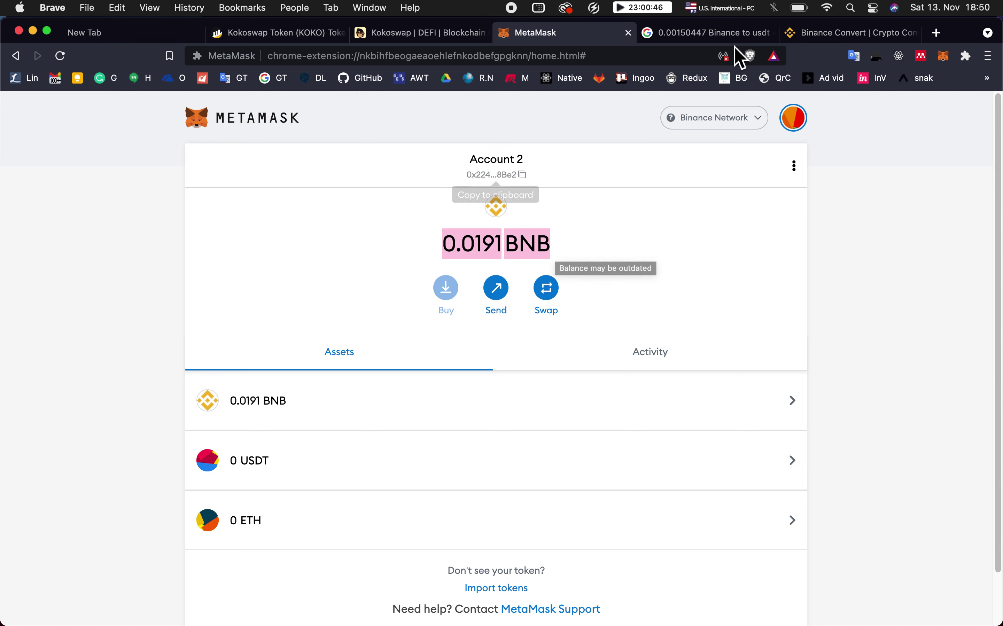
- Check the Google conversion results, then start a fresh swap from BNB
click(725, 41)
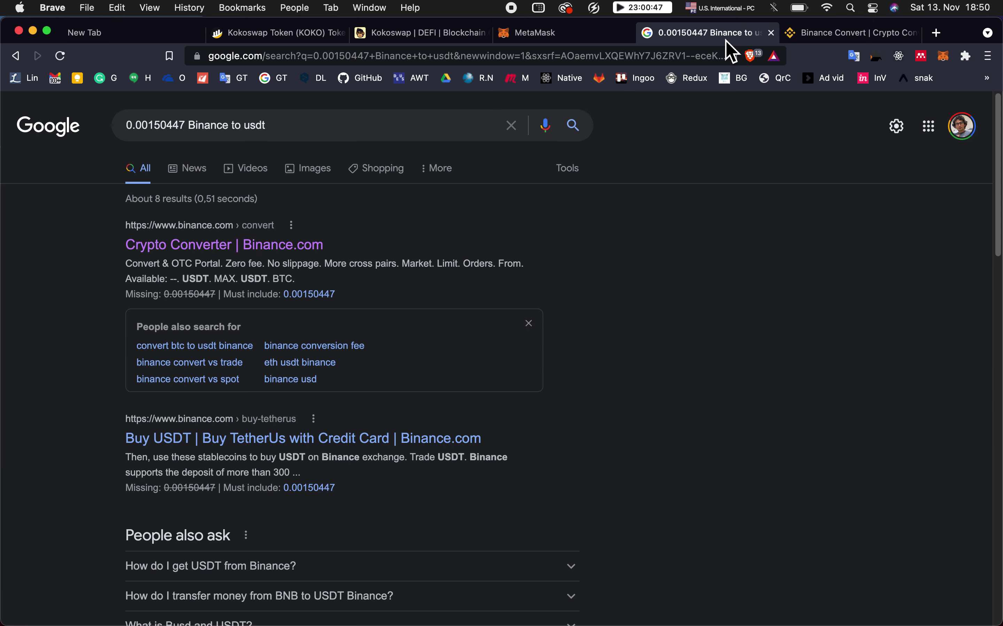
click(599, 33)
click(547, 296)
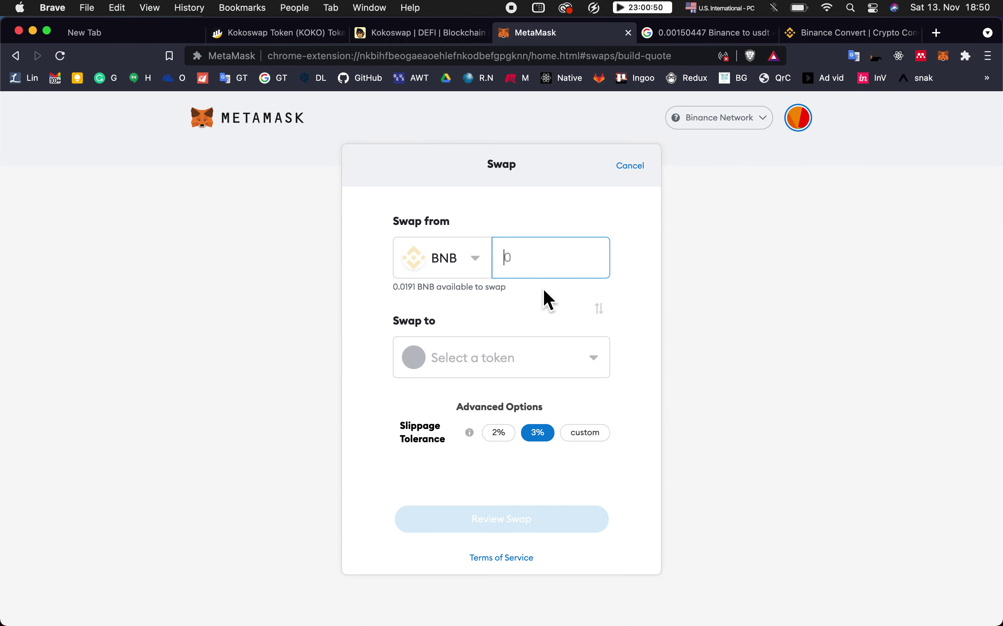
- Copy the KOKO contract address from BscScan's Kokoswap Token page
click(295, 37)
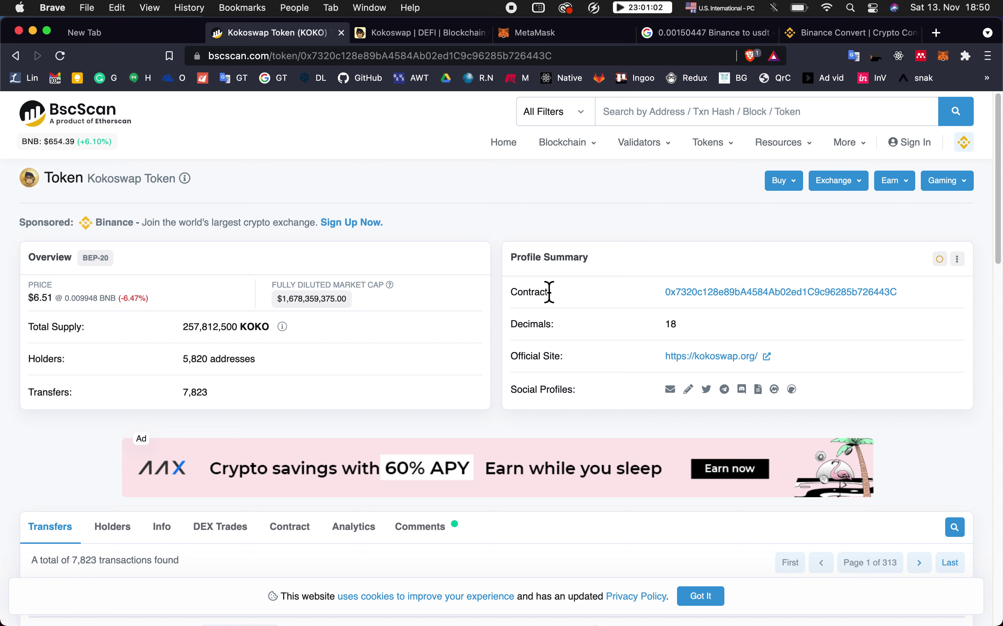
drag(512, 292, 895, 299)
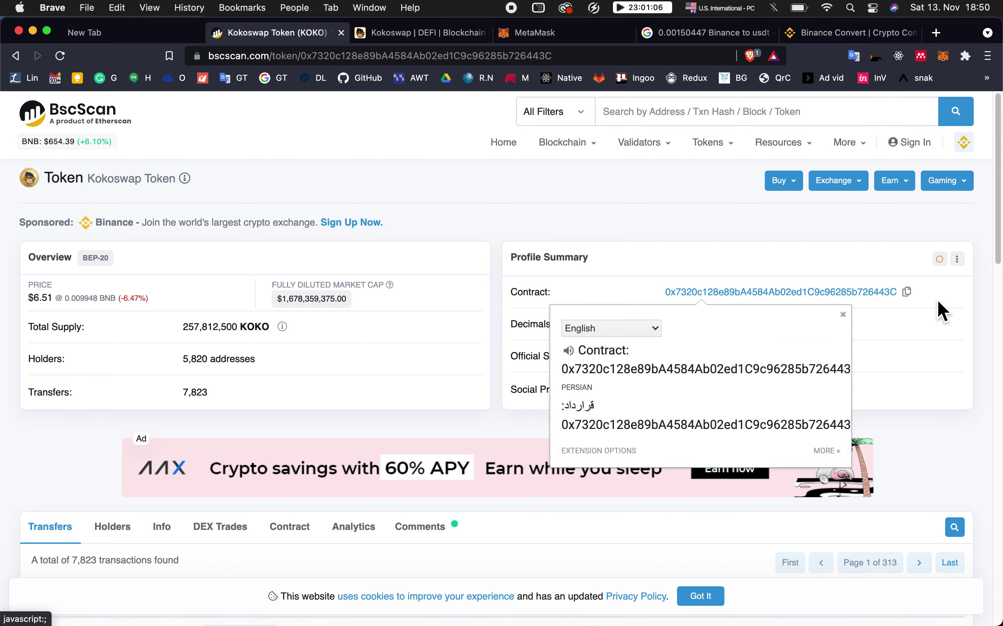
click(906, 294)
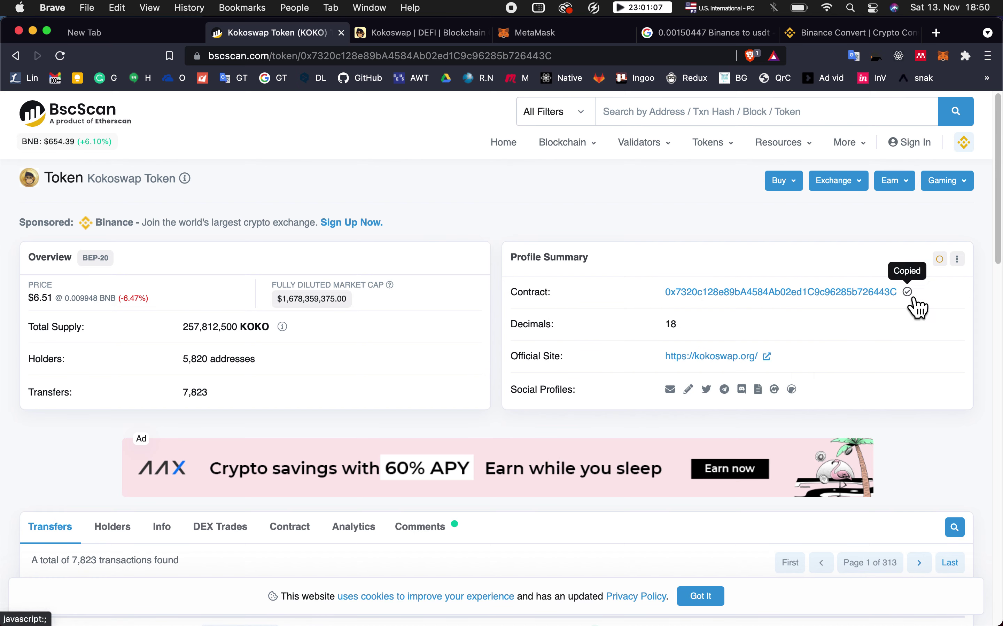
- Enter 0.0177 BNB as the amount to swap
click(578, 36)
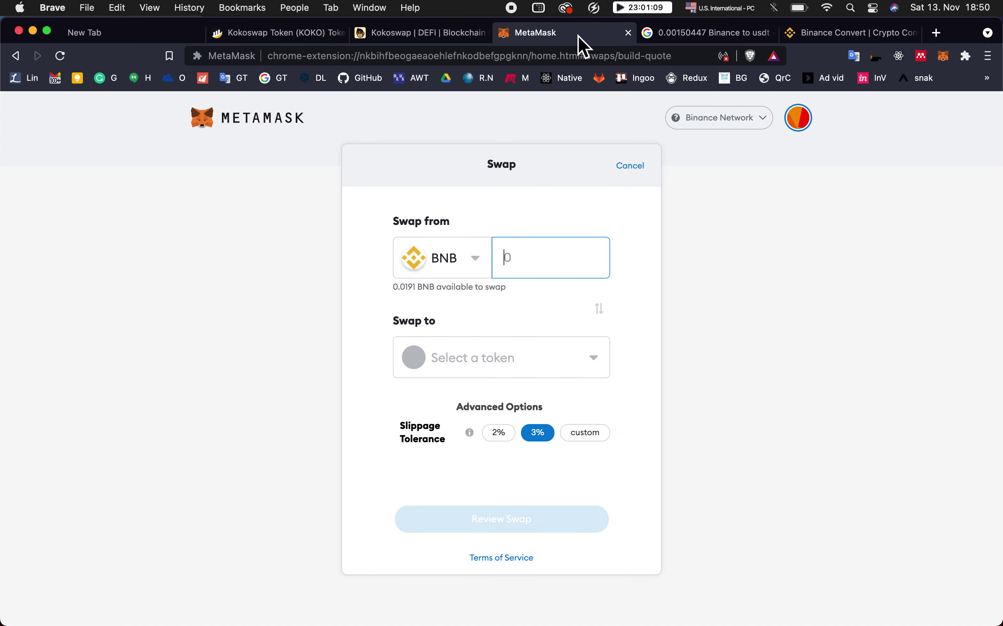
click(546, 272)
drag(394, 289, 438, 292)
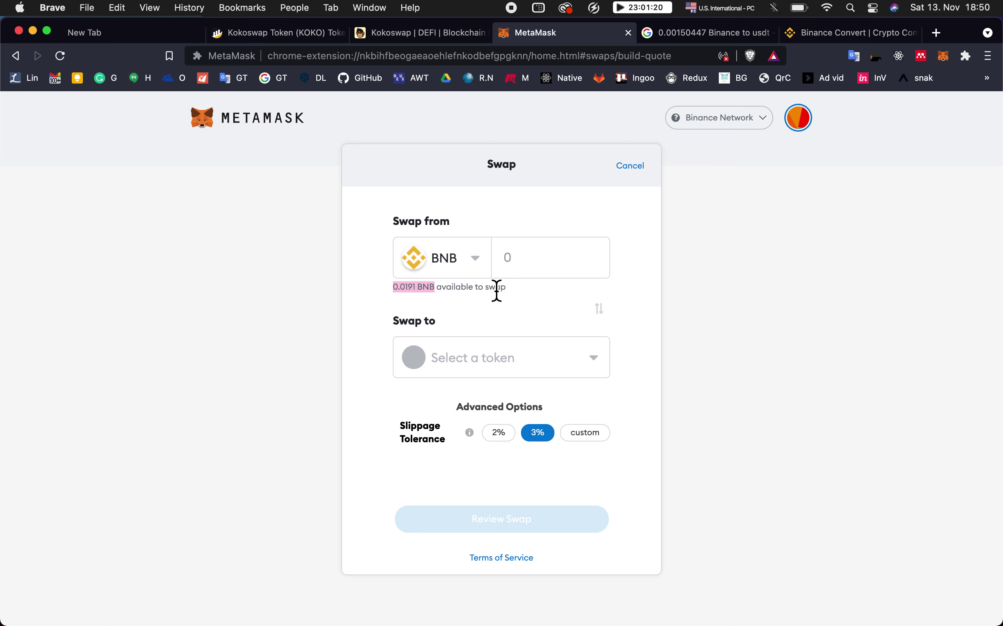
click(518, 269)
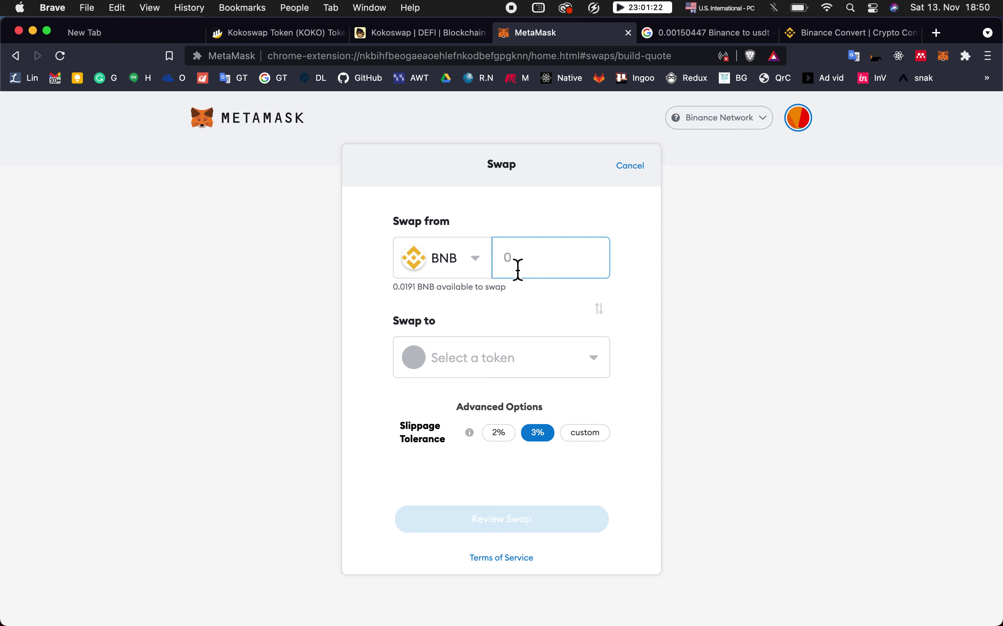
text(0.0171)
key(BackSpace)
text(7)
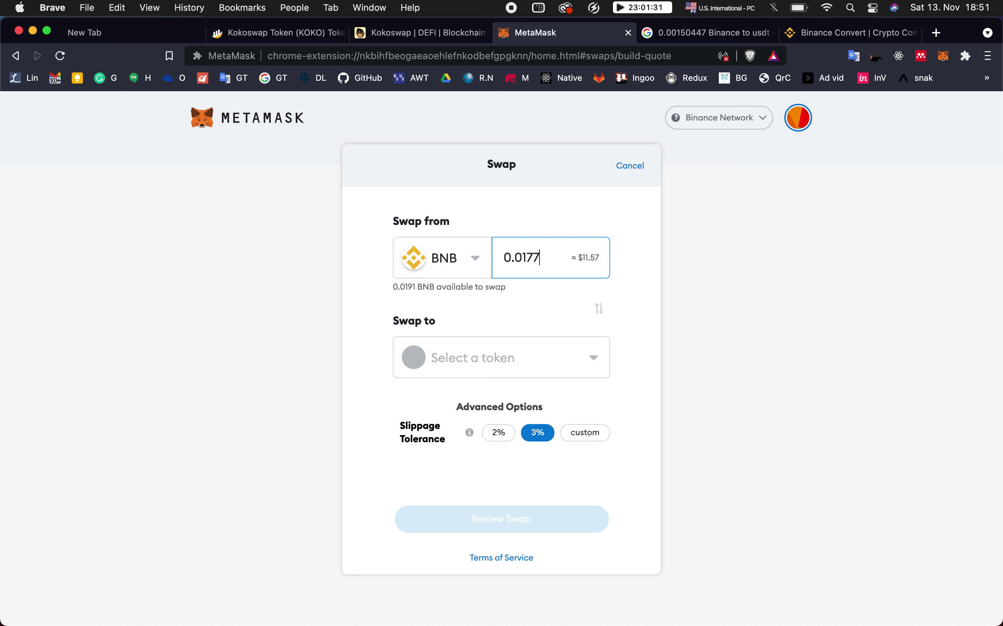
- Import KOKO as the token to receive by pasting its contract address
click(533, 357)
key(super+v)
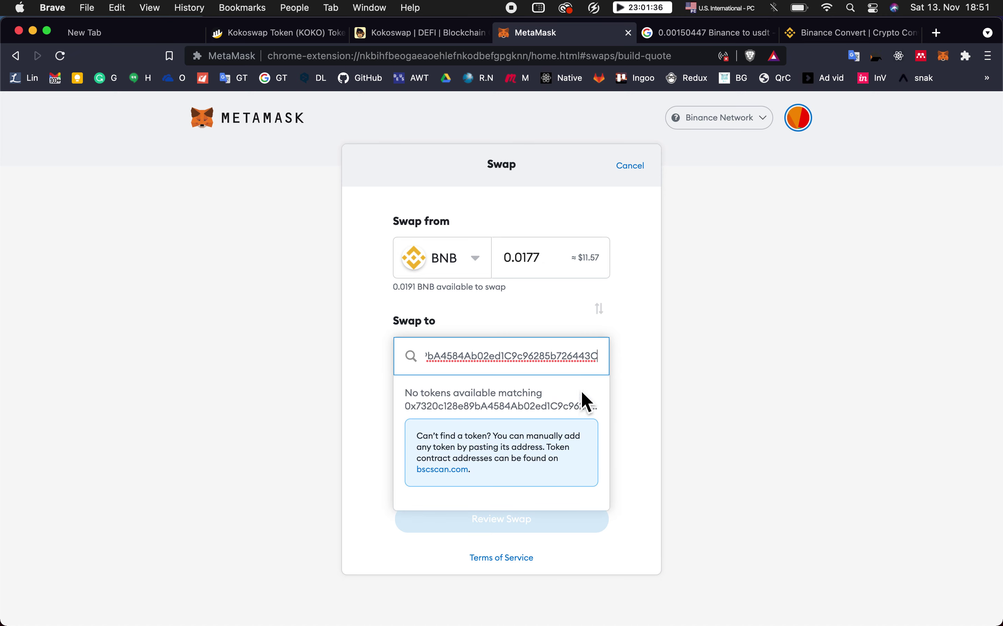
double_click(581, 367)
click(581, 368)
click(631, 418)
click(544, 367)
key(super+v)
click(584, 400)
click(565, 493)
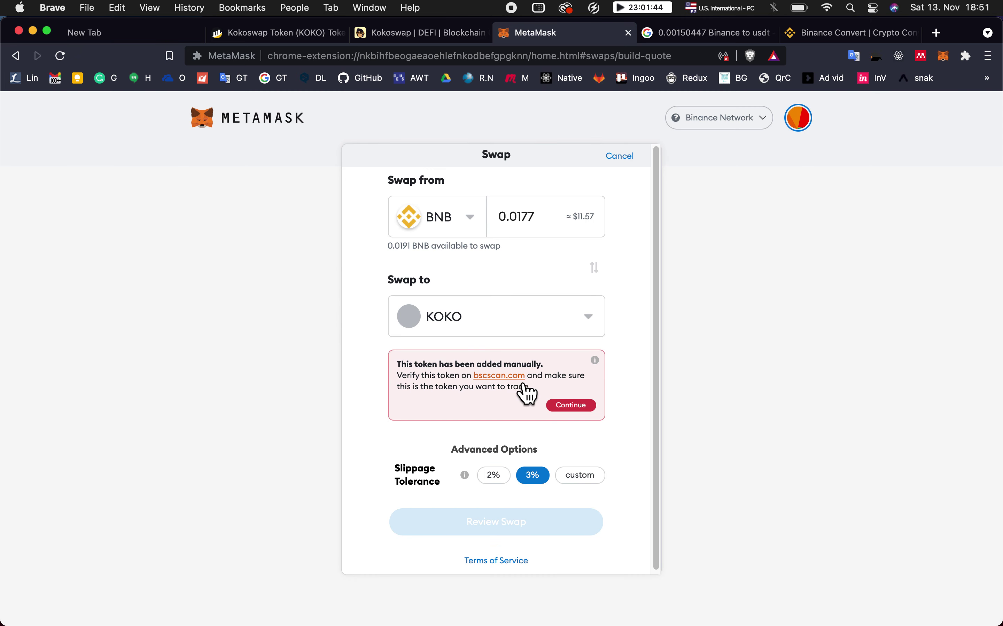
- Choose 2% slippage, accept the manual-token warning, and request a quote for 0.0177 BNB
click(506, 476)
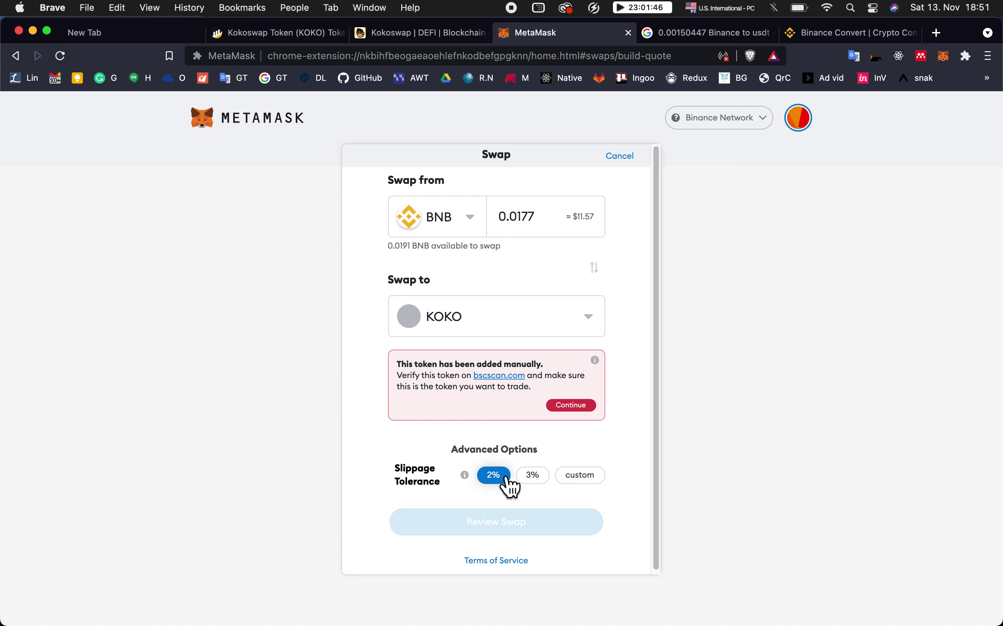
click(582, 402)
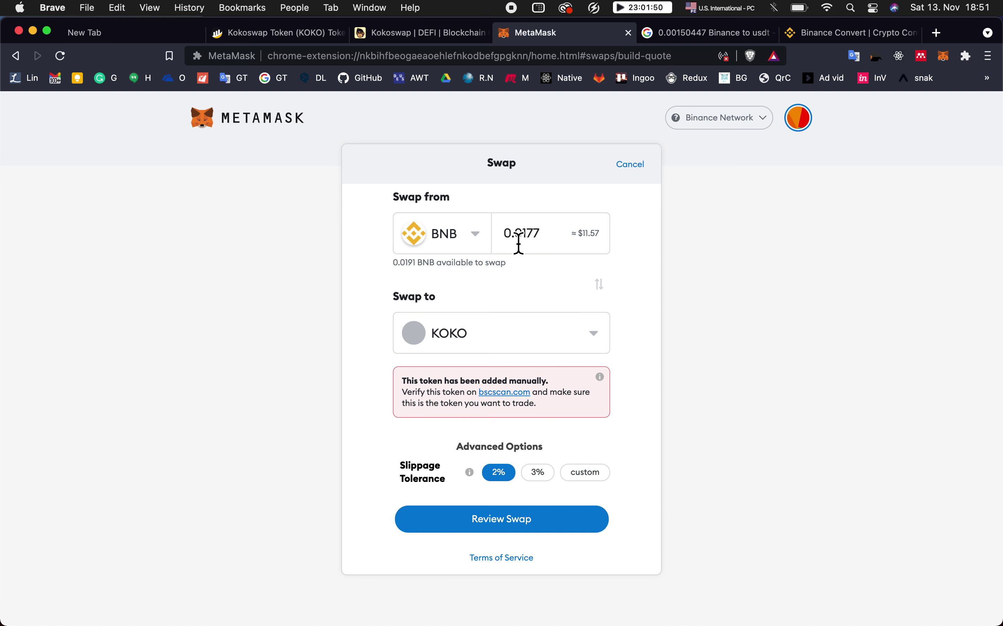
click(529, 536)
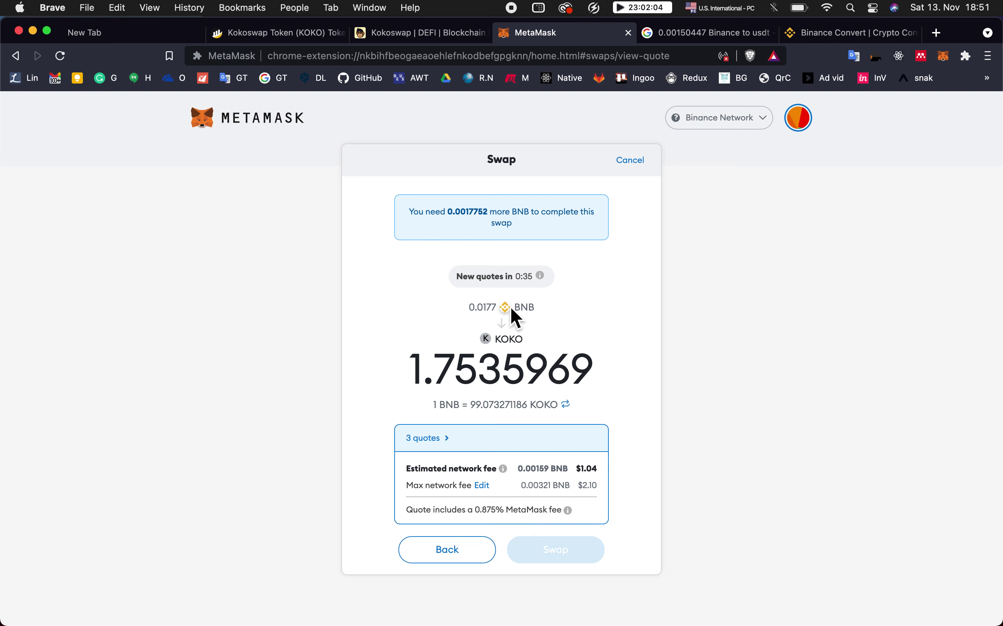
- Lower the swap amount to 0.0167 BNB and request a new quote
click(478, 568)
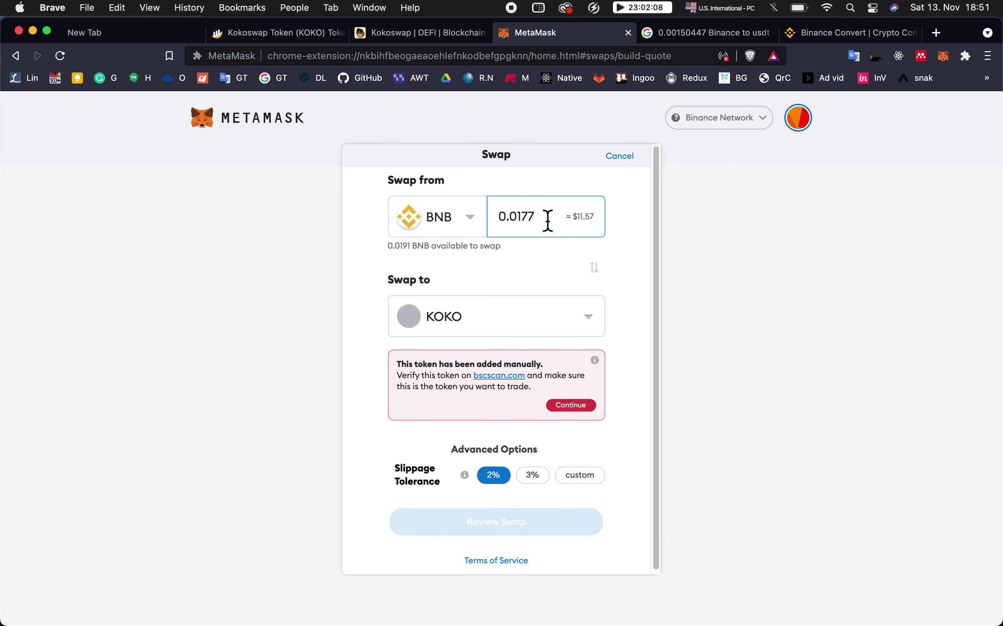
key(BackSpace)
text(6)
click(581, 410)
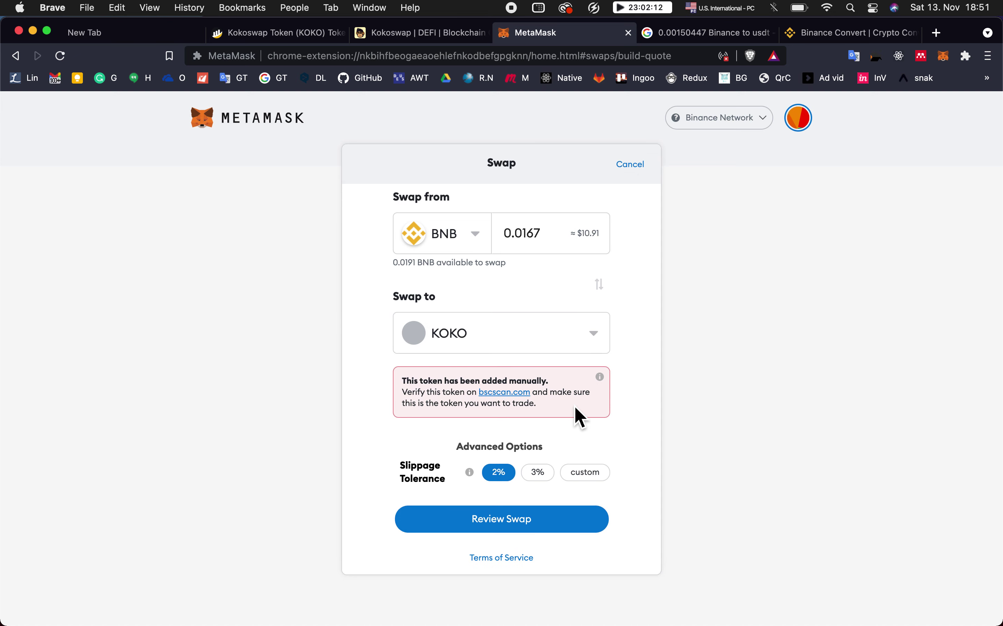
click(521, 527)
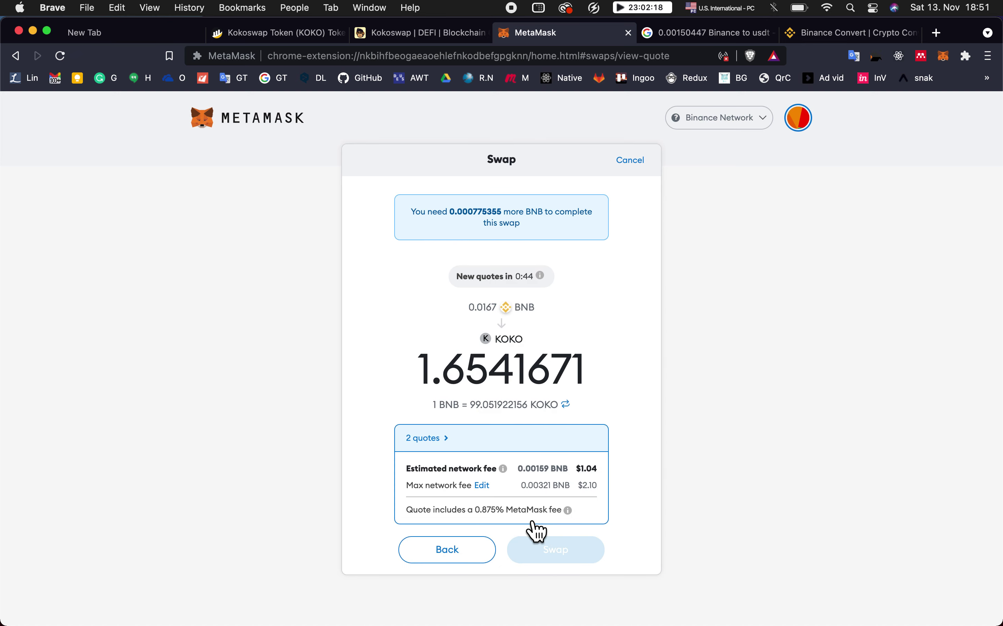
- Lower the swap amount to 0.0161 BNB and request a new quote
click(485, 557)
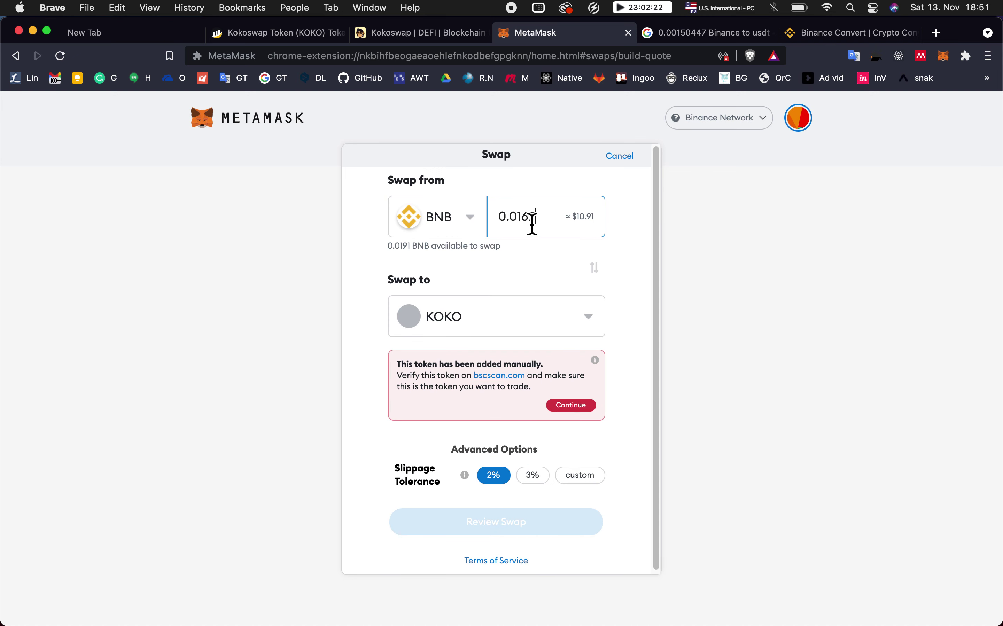
key(BackSpace)
text(1)
click(572, 405)
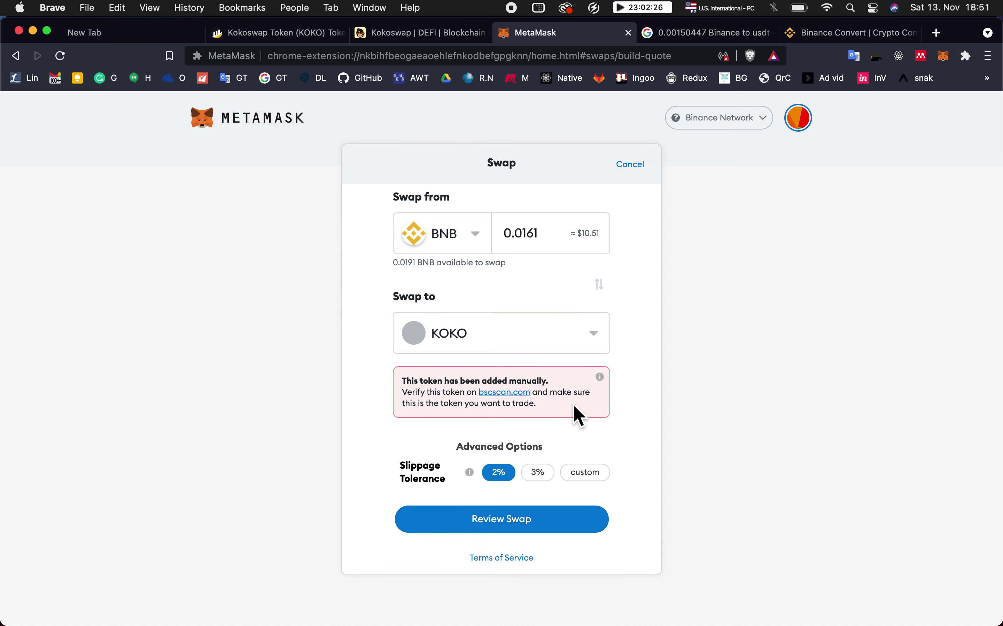
click(508, 521)
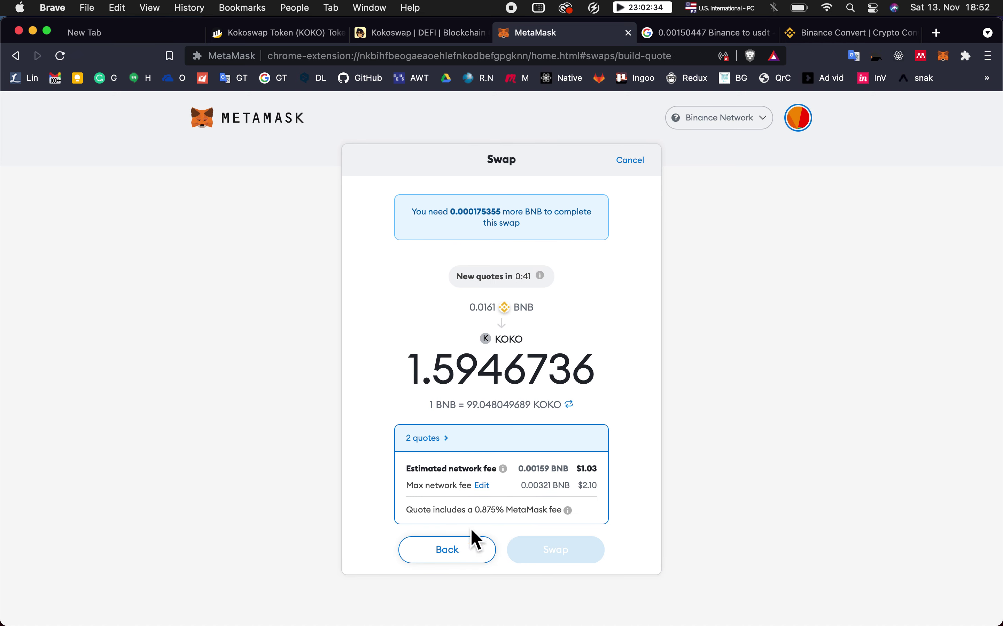
- Set the amount to 0.0157 BNB and requote, getting 1.5550423 KOKO
click(475, 556)
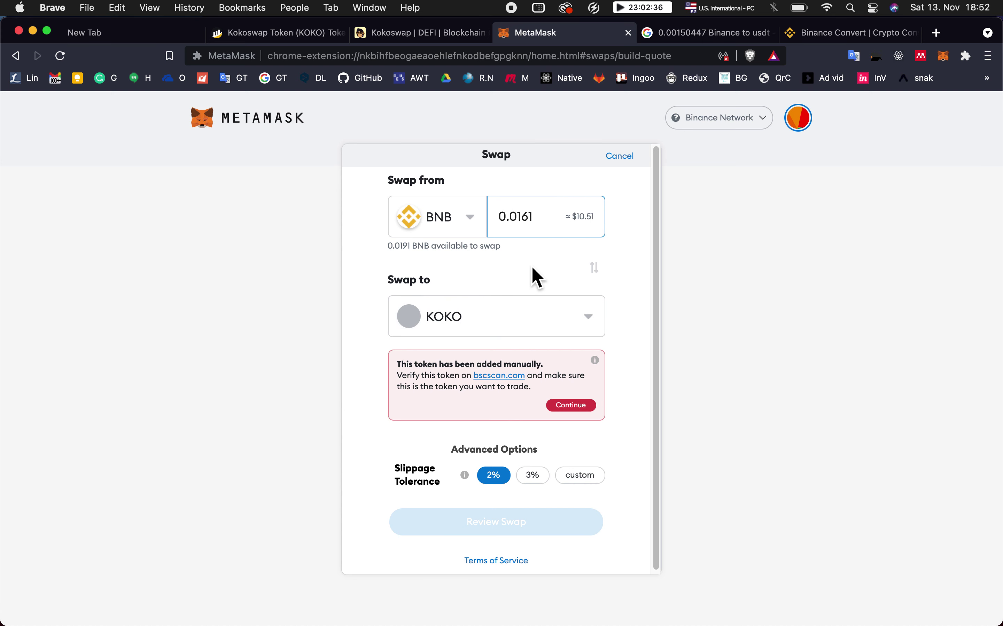
key(BackSpace)
key(BackSpace)
text(15)
key(BackSpace)
text(7)
click(571, 406)
click(521, 522)
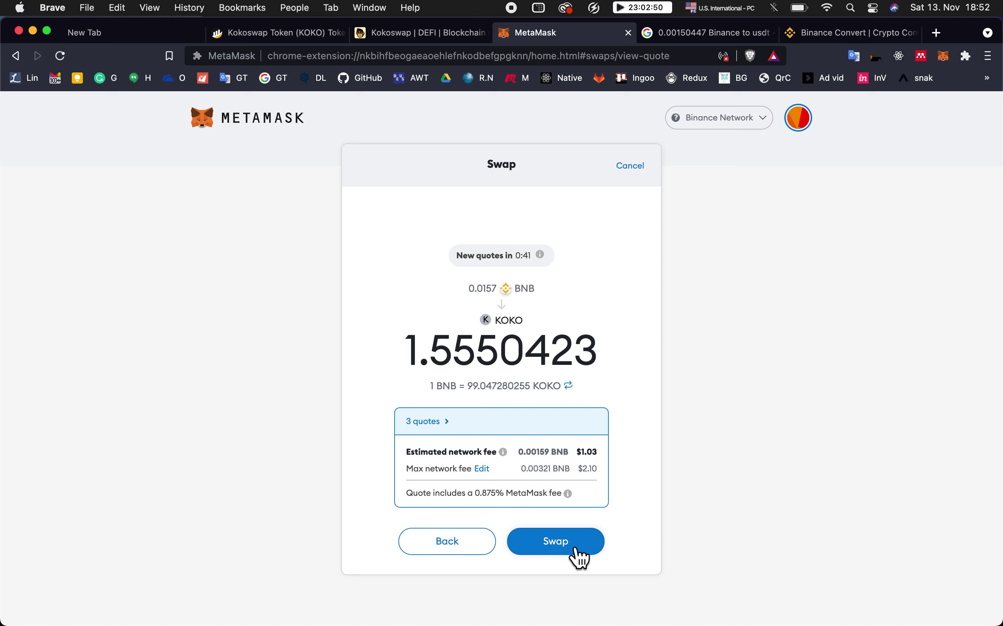
- Submit the 0.0157 BNB swap for 1.5550423 KOKO
click(577, 550)
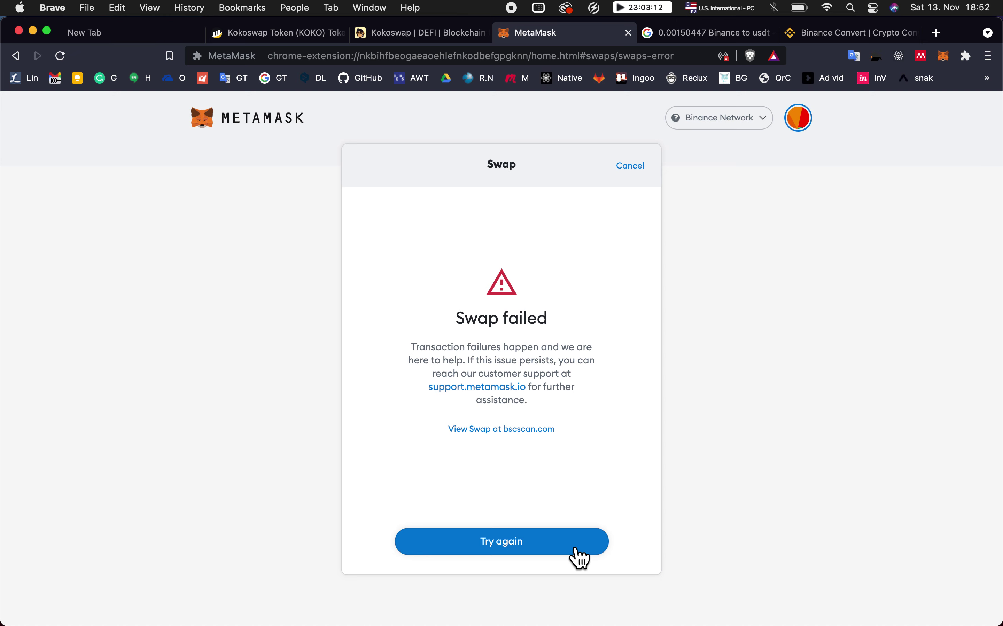
- Retry with 0.0155 BNB, submit the swap for 1.5322813 KOKO, and view it in activity
click(580, 555)
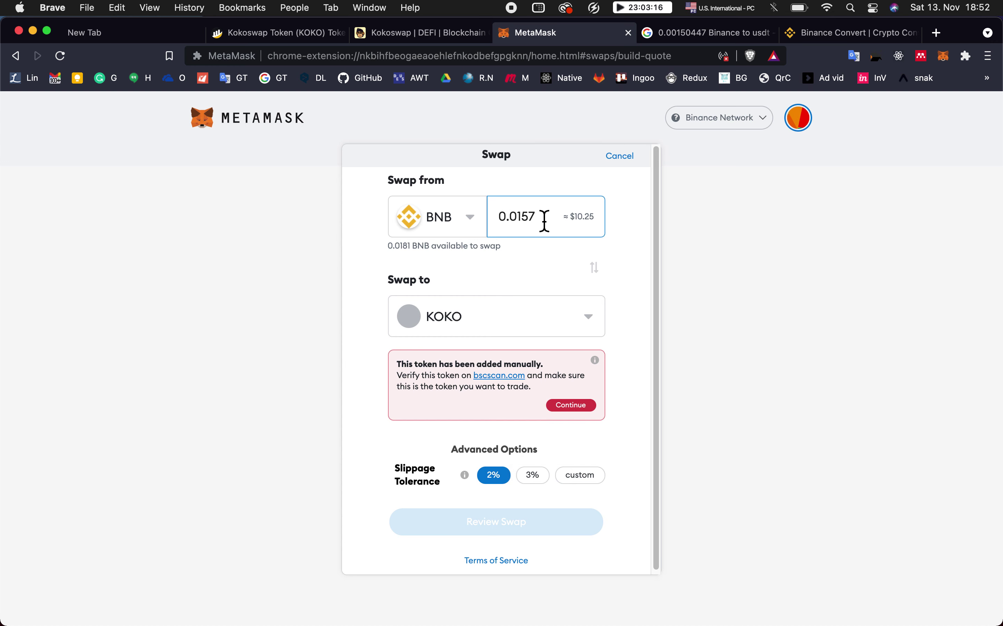
key(BackSpace)
text(5)
click(574, 408)
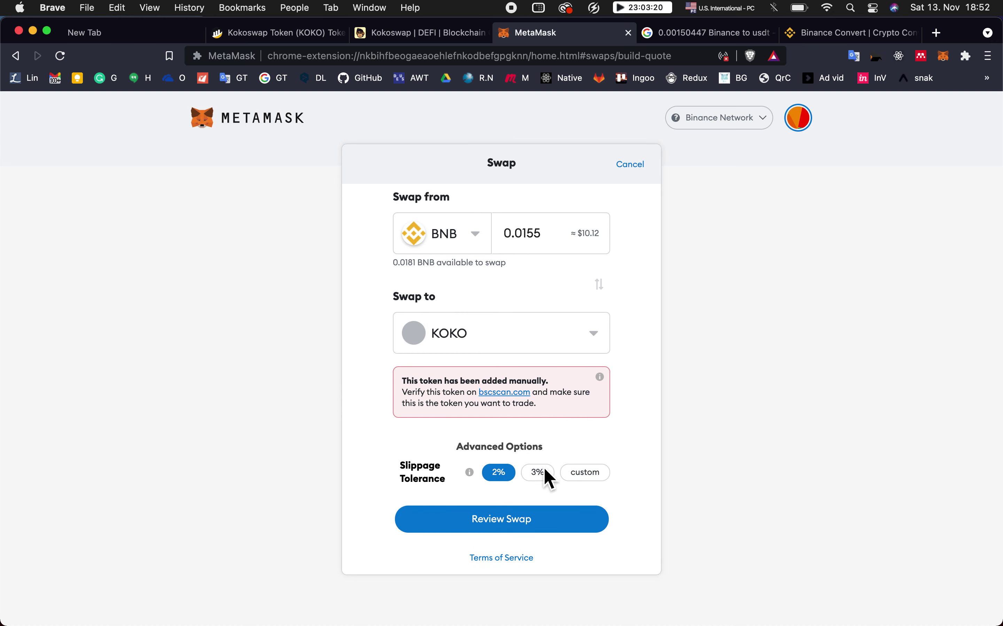
click(526, 528)
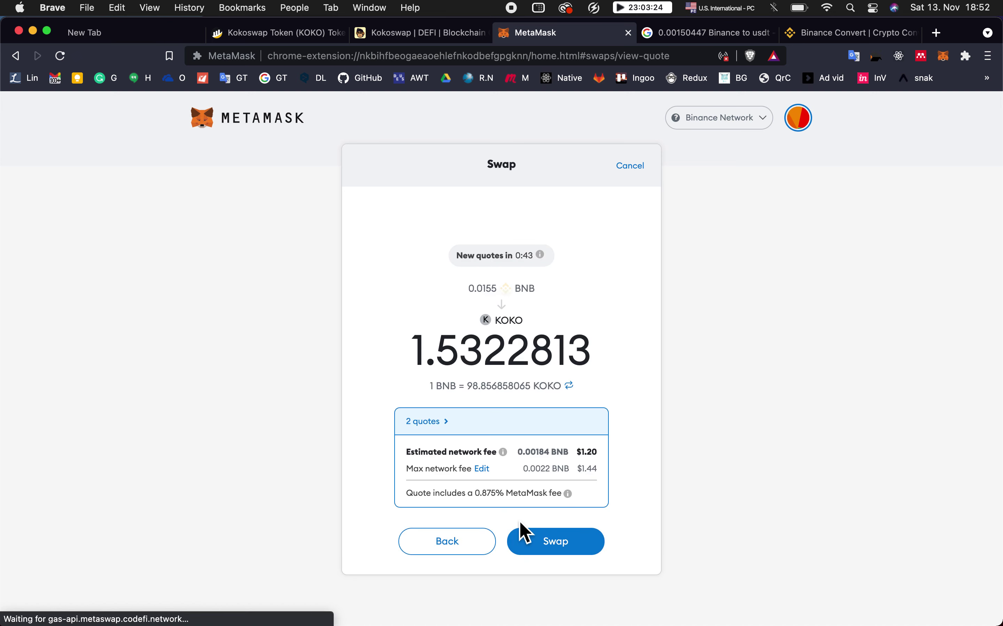
click(562, 549)
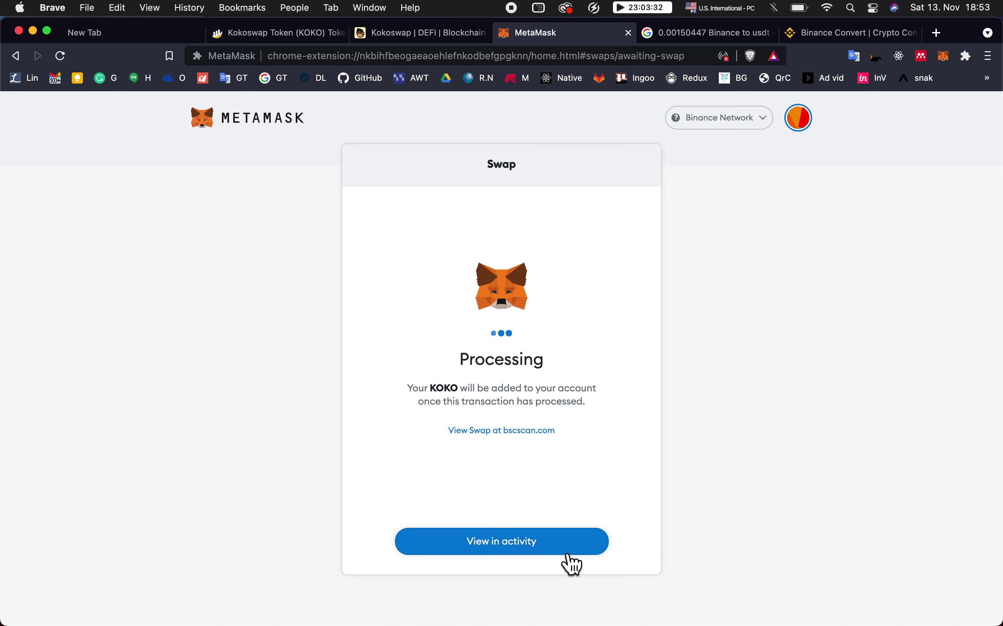
click(568, 554)
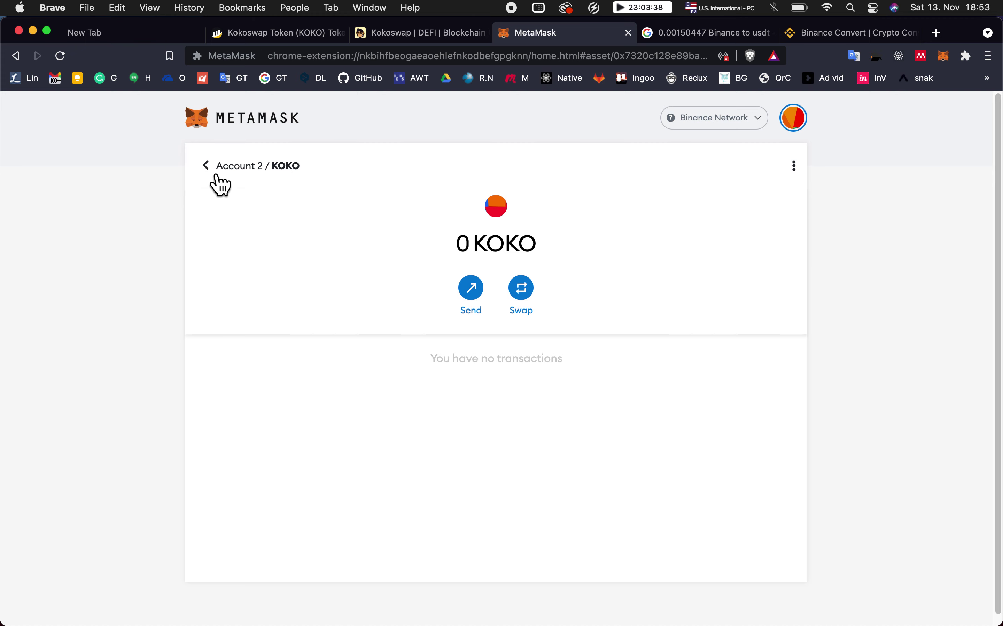
- Return to the asset list and scroll to confirm the 1.532 KOKO balance
click(205, 166)
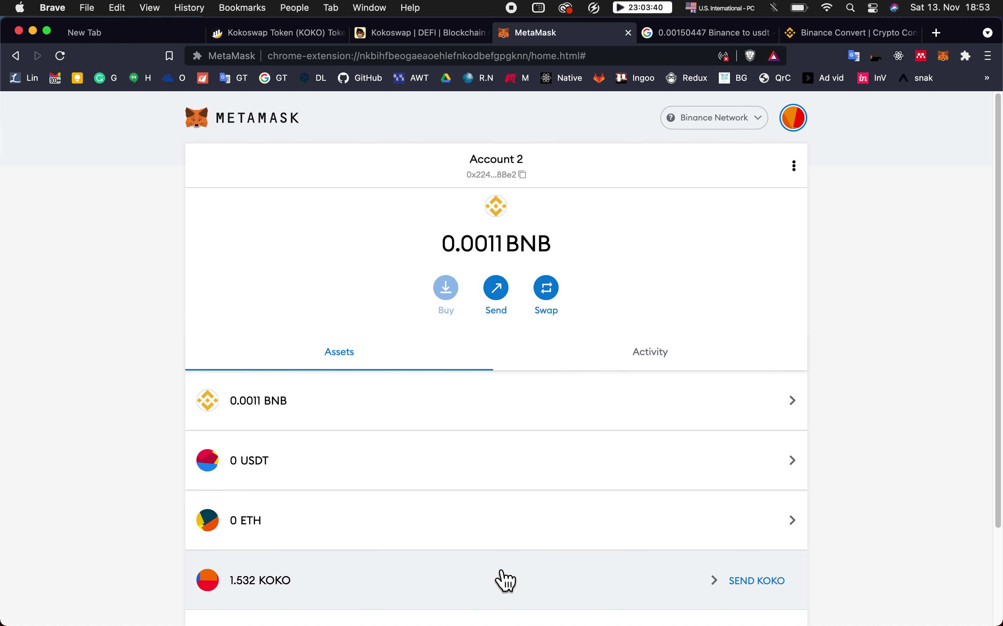
scroll(503, 574, down, 2)
scroll(403, 542, down, 2)
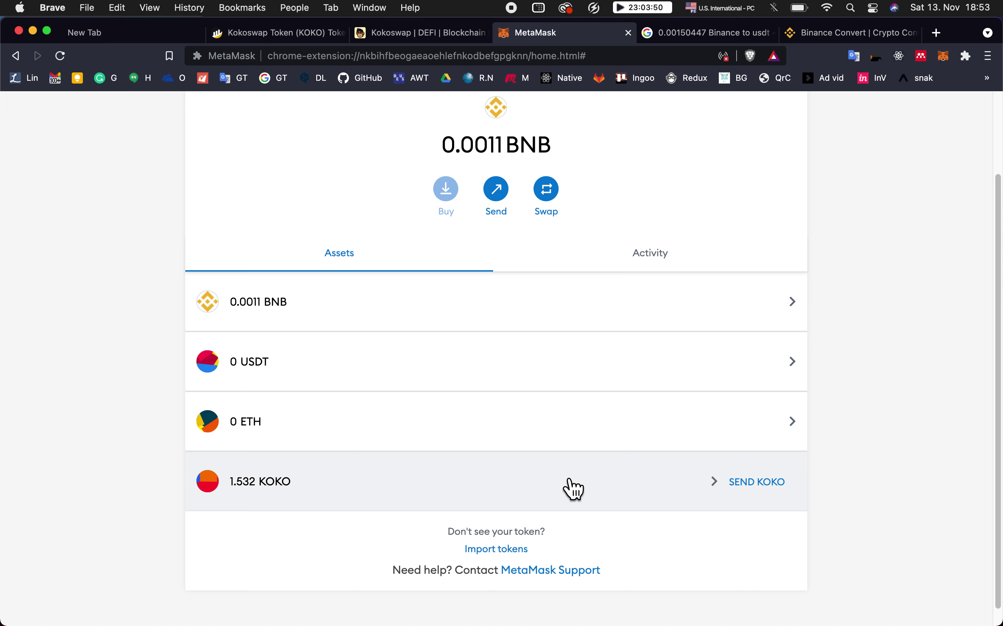
scroll(574, 490, up, 3)
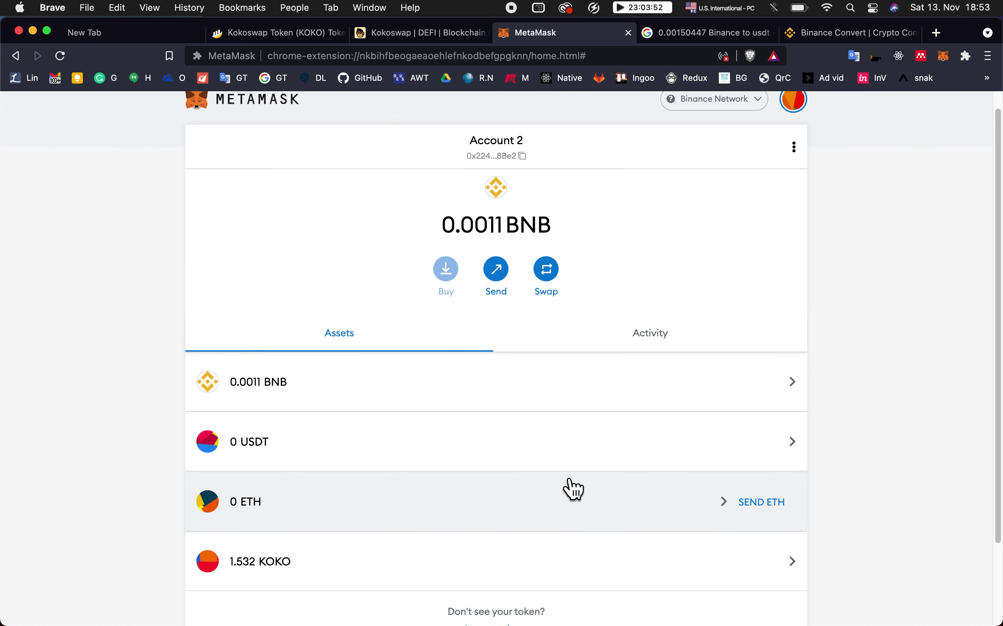
scroll(573, 490, down, 3)
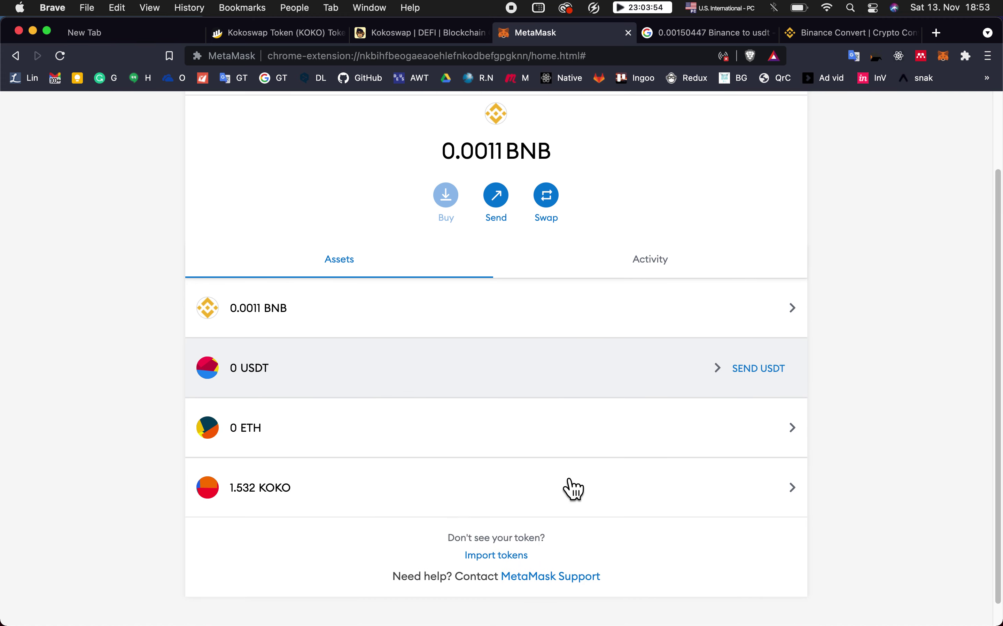